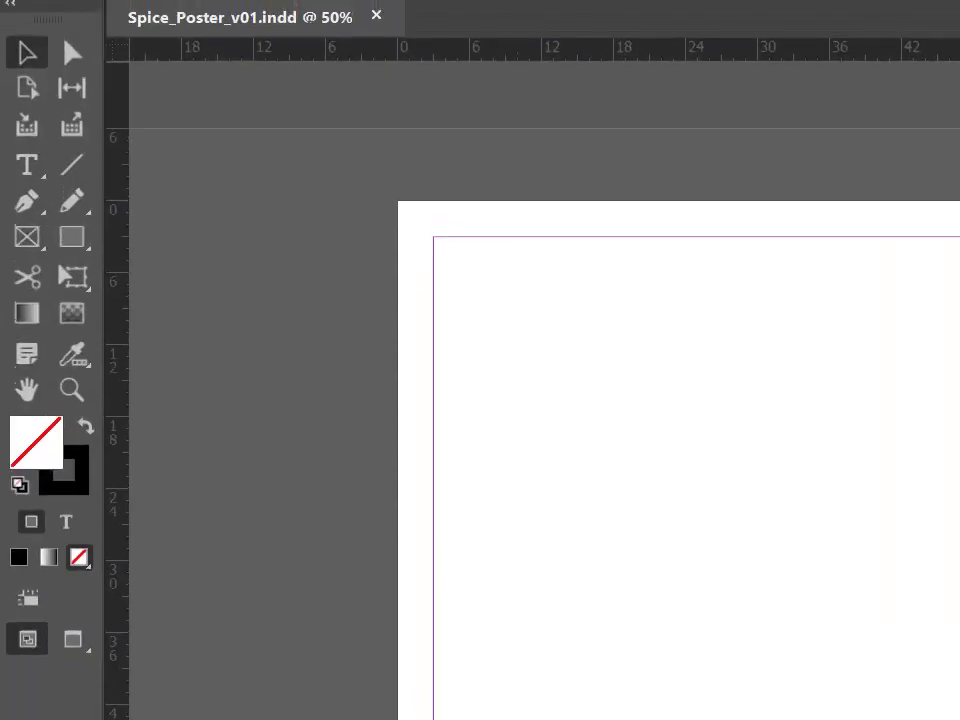
# Draw a text frame across the top margin with the Type tool and enter 'Sensational Spices'
pyautogui.press('t')
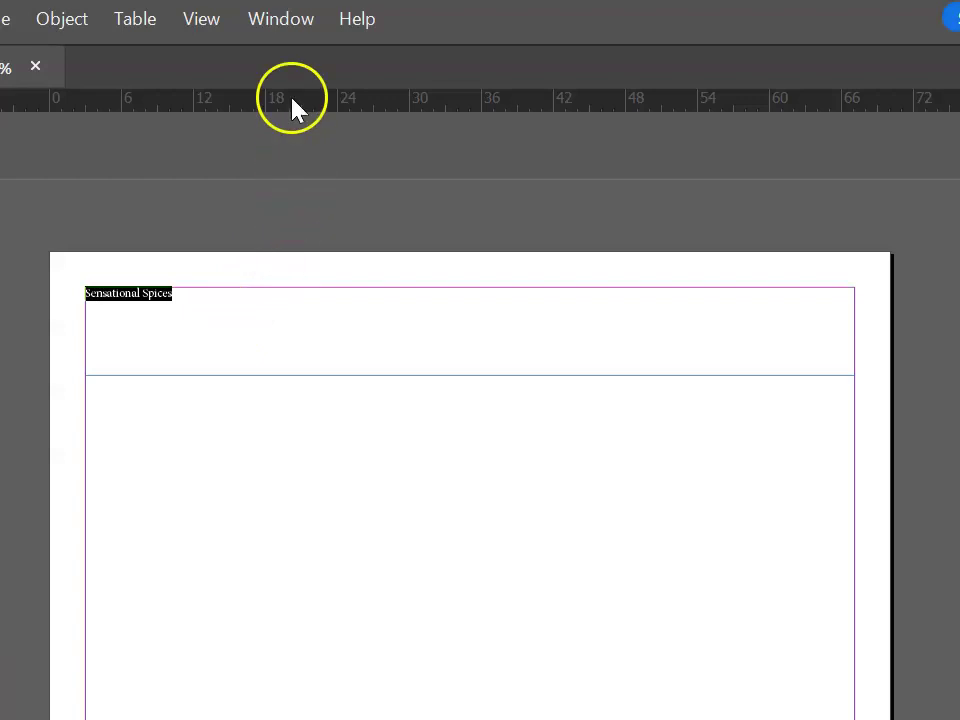
# Format the heading as Myriad Pro Bold Condensed, 72 pt, then leave text editing
pyautogui.click(279, 22)
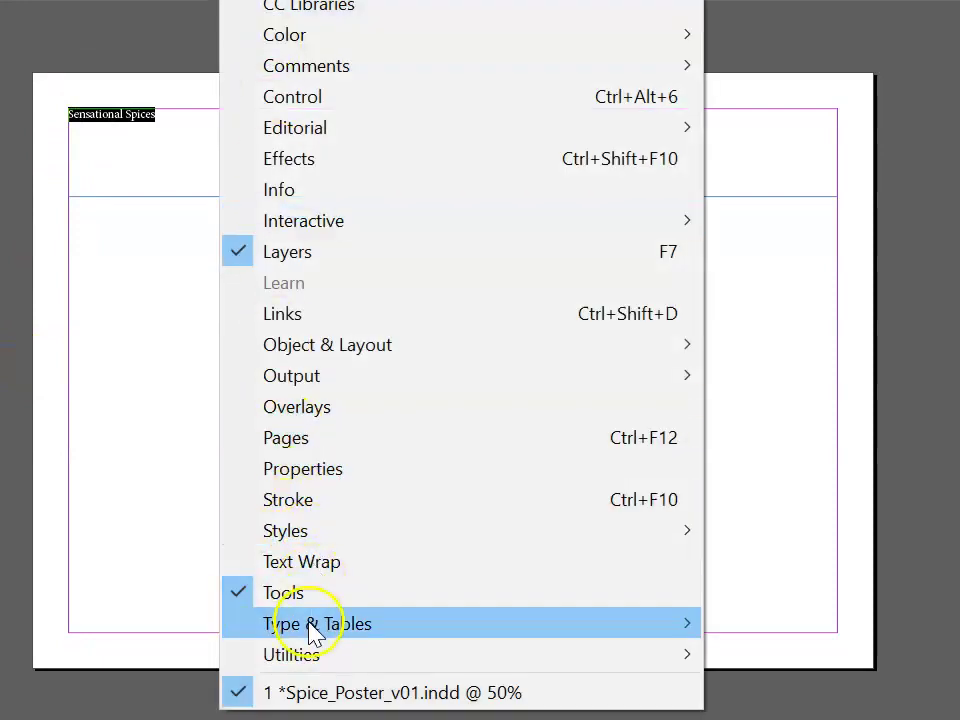
pyautogui.moveTo(317, 624)
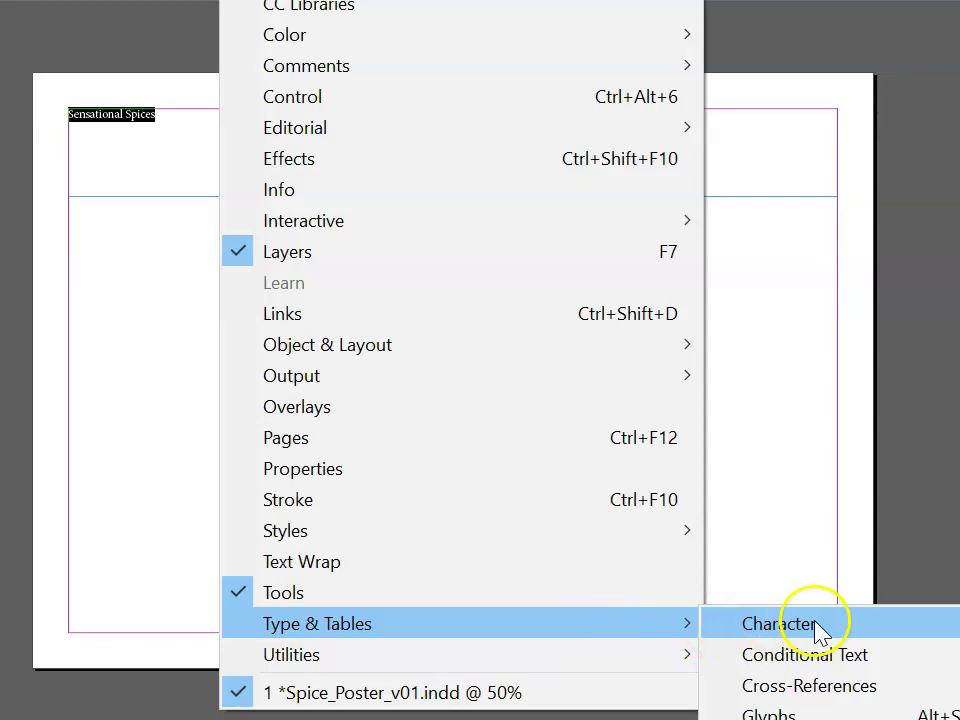
pyautogui.click(820, 632)
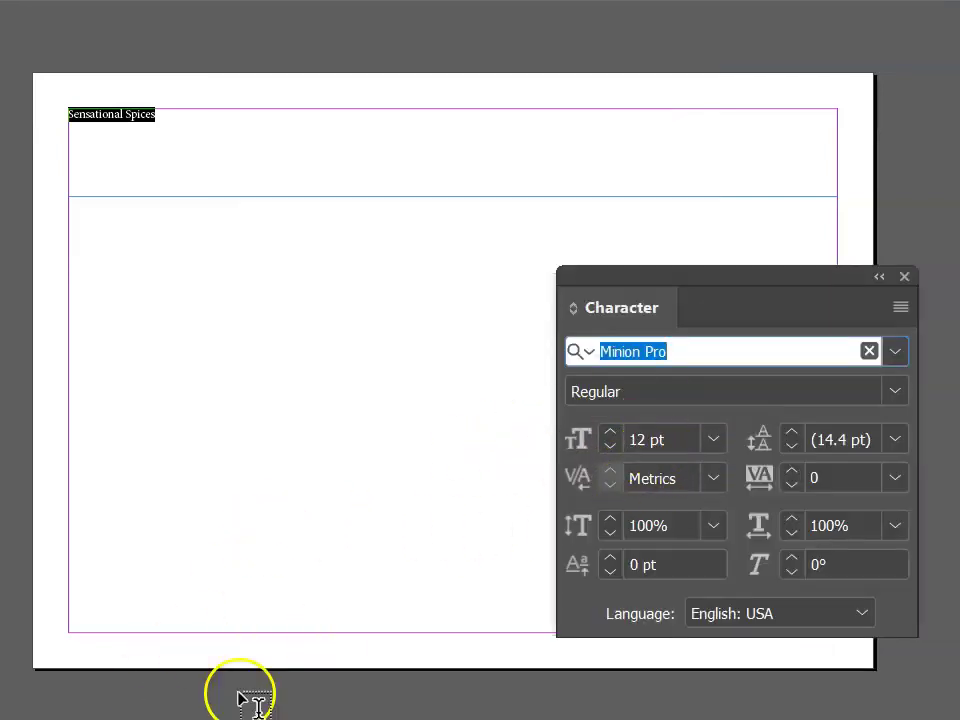
pyautogui.click(714, 442)
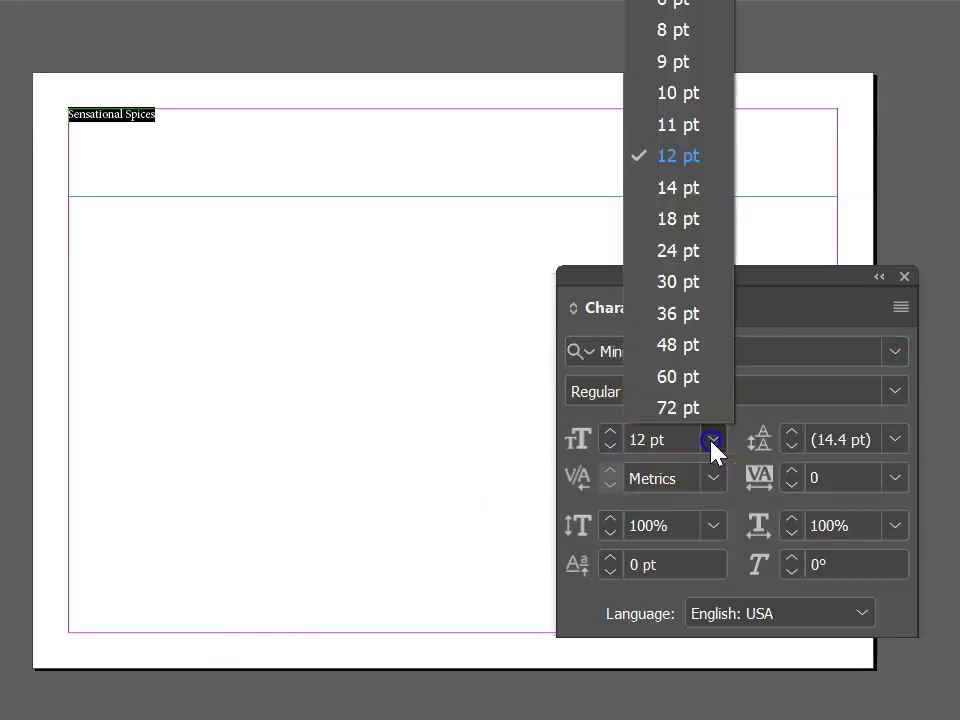
pyautogui.click(687, 382)
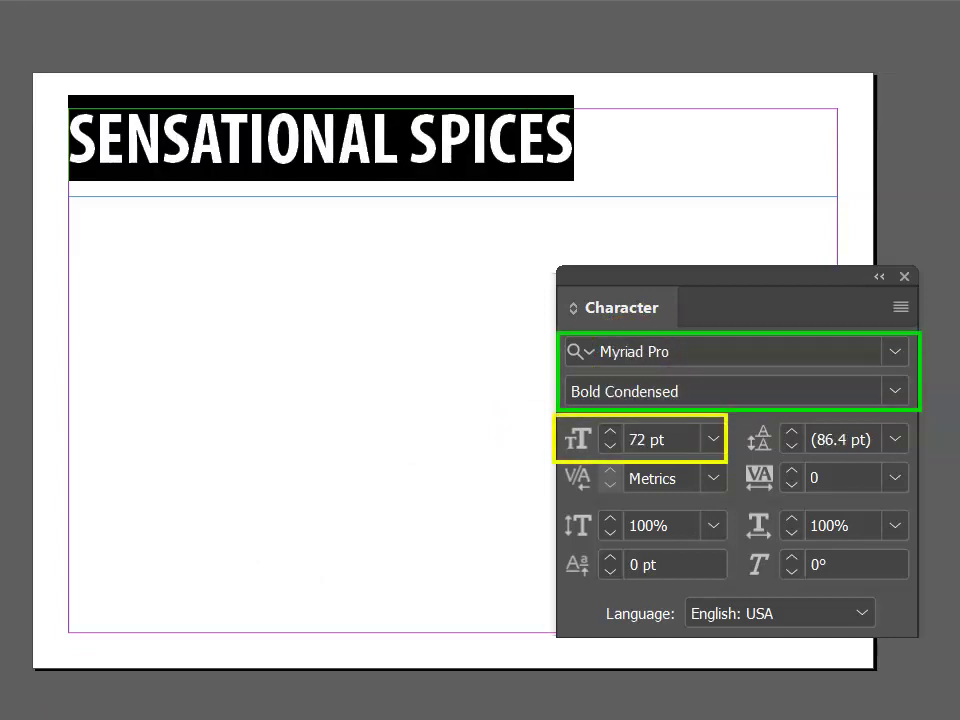
pyautogui.click(904, 276)
pyautogui.press('Escape')
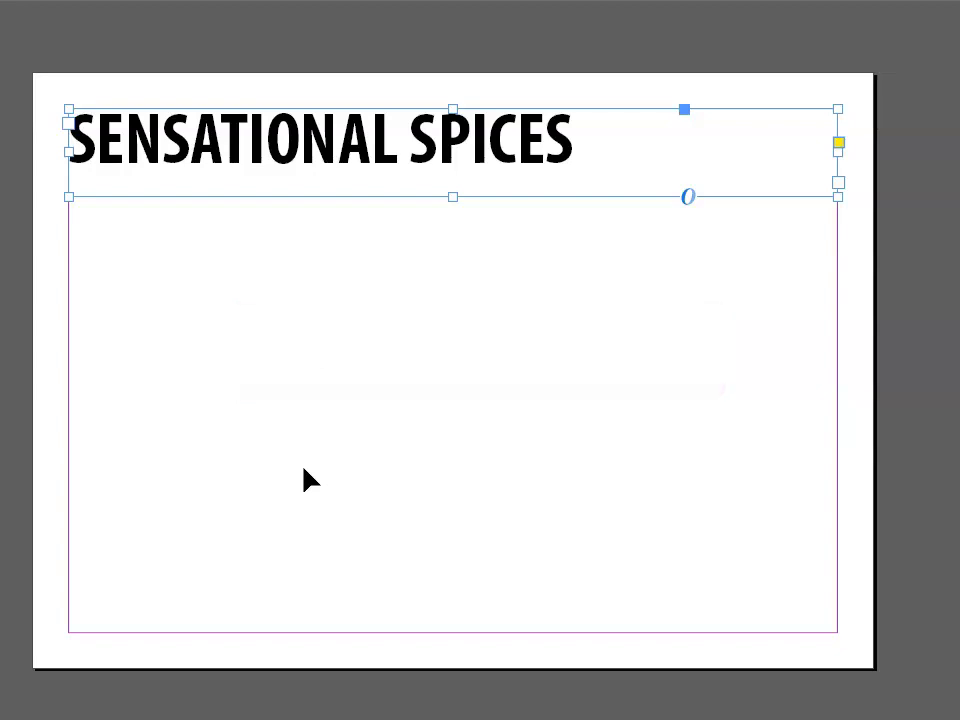
# Give the heading frame a linked 0p10 inset on all four sides in Text Frame Options
pyautogui.click(460, 186)
pyautogui.hotkey('ctrl', 'b')
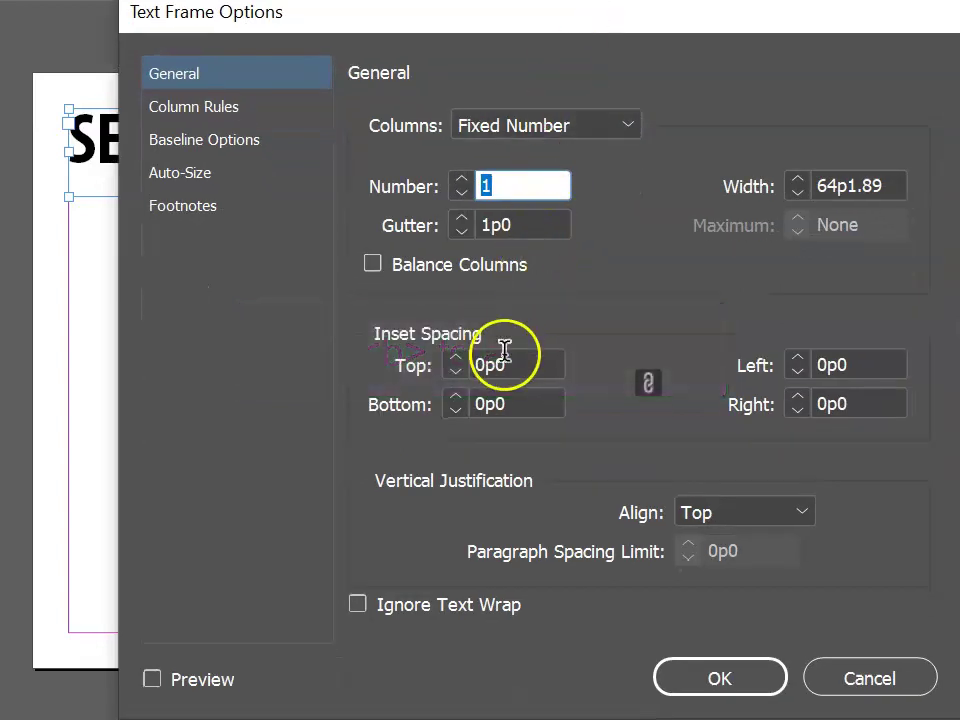
pyautogui.moveTo(489, 366); pyautogui.dragTo(447, 368)
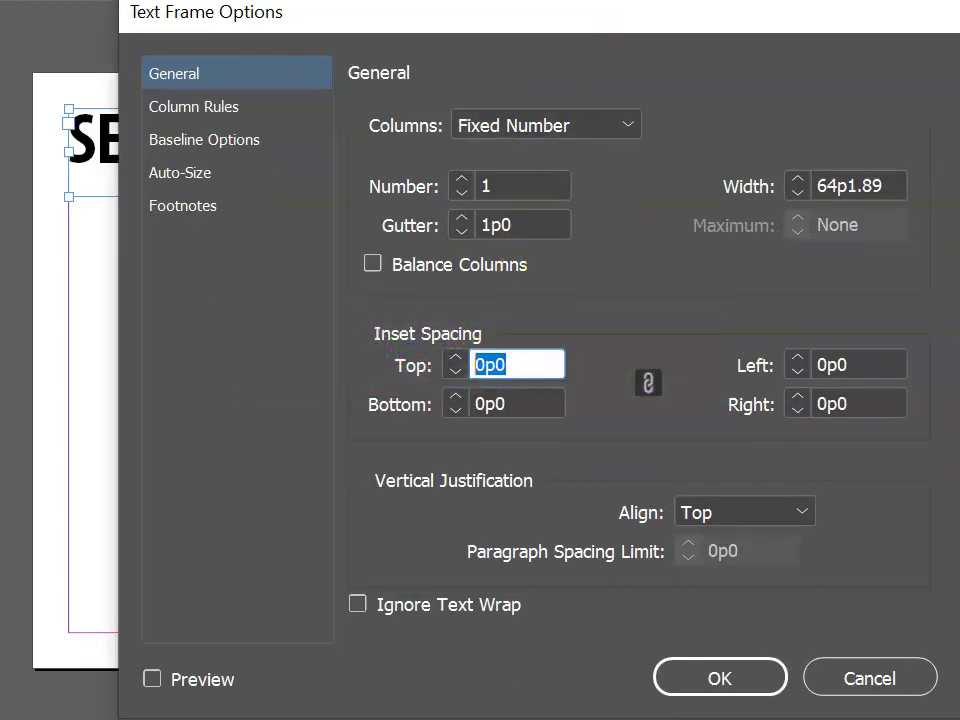
pyautogui.write('10px')
pyautogui.press('Tab')
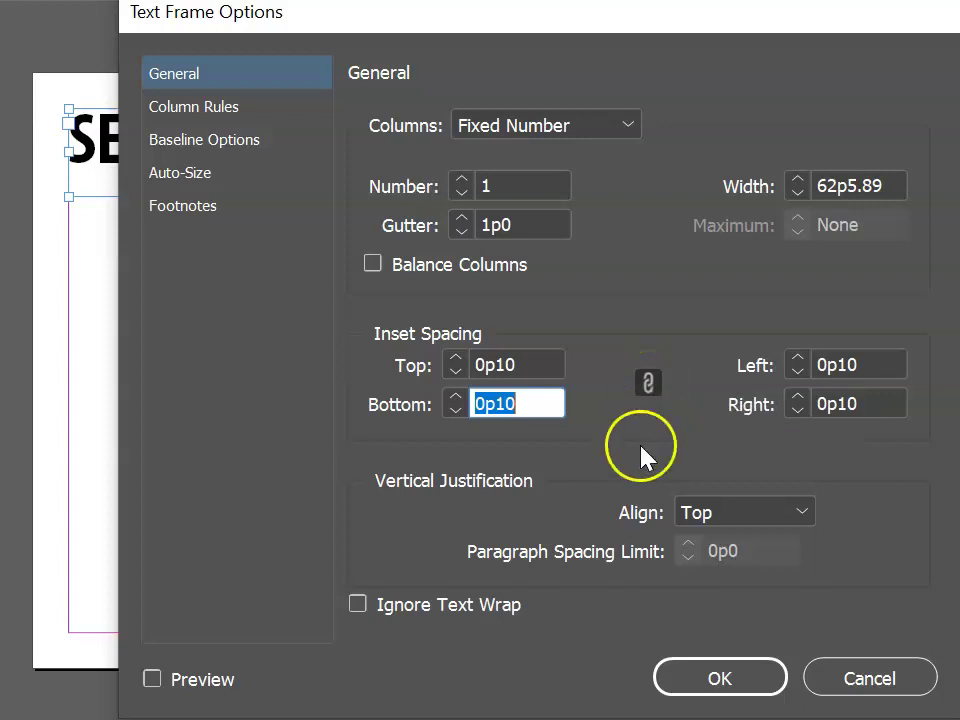
pyautogui.click(711, 683)
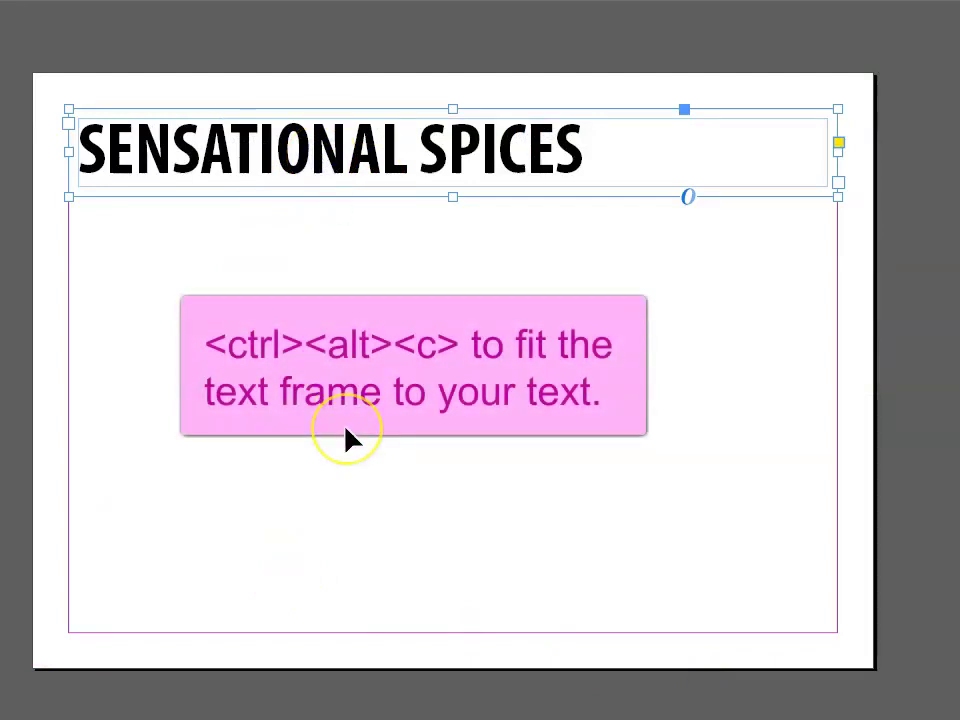
# Fit the heading frame to its text, stretch it back to the right margin, and deselect
pyautogui.hotkey('ctrl', 'alt', 'c')
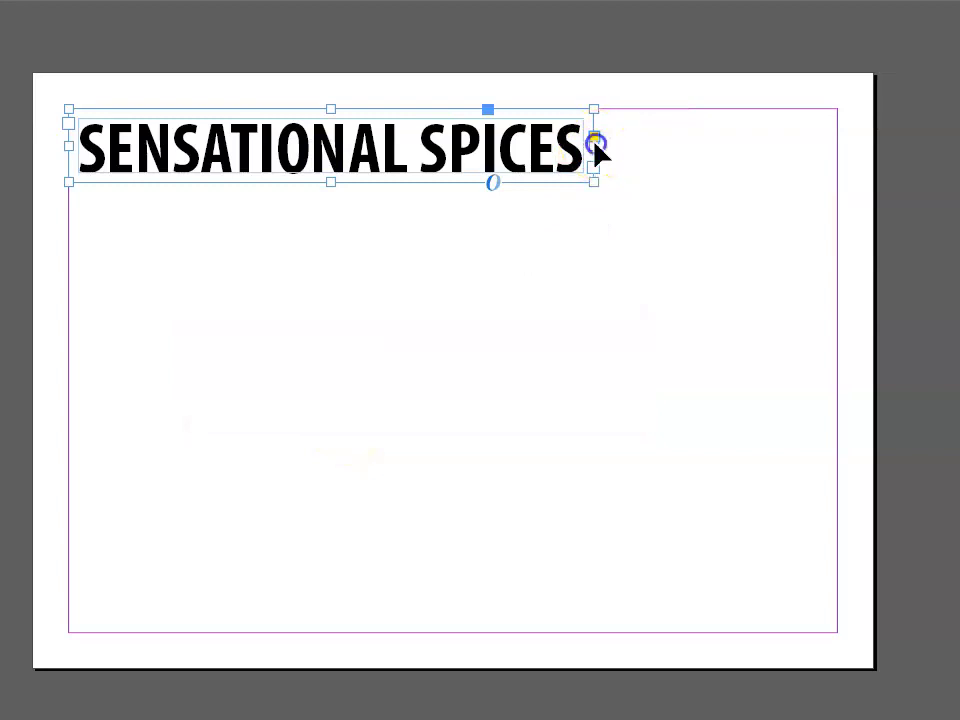
pyautogui.moveTo(594, 145); pyautogui.dragTo(837, 132)
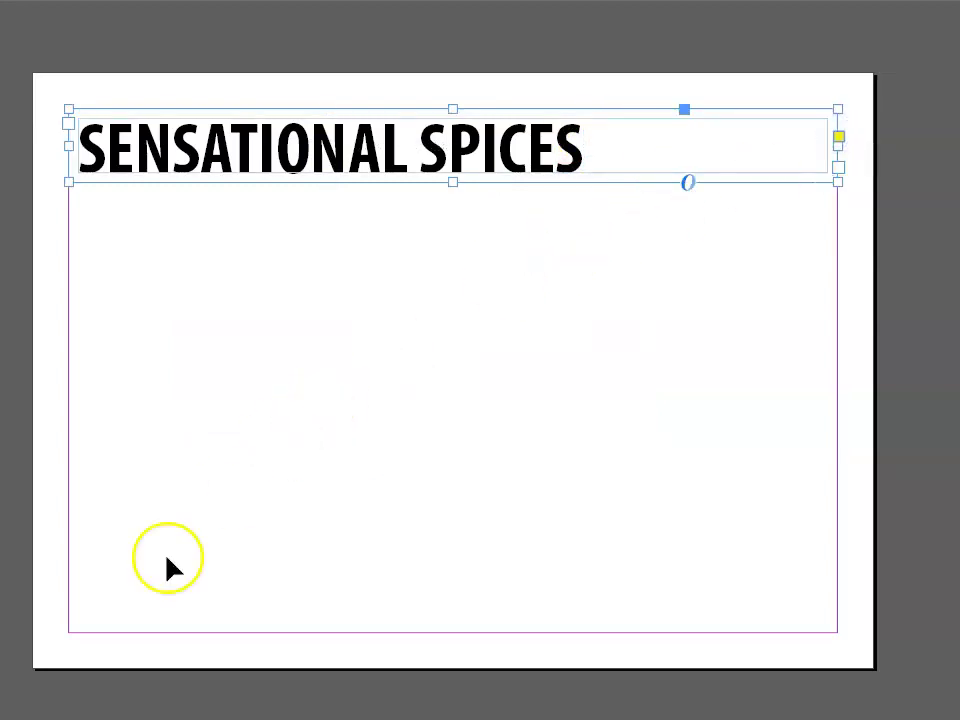
pyautogui.hotkey('ctrl', 'shift', 'a')
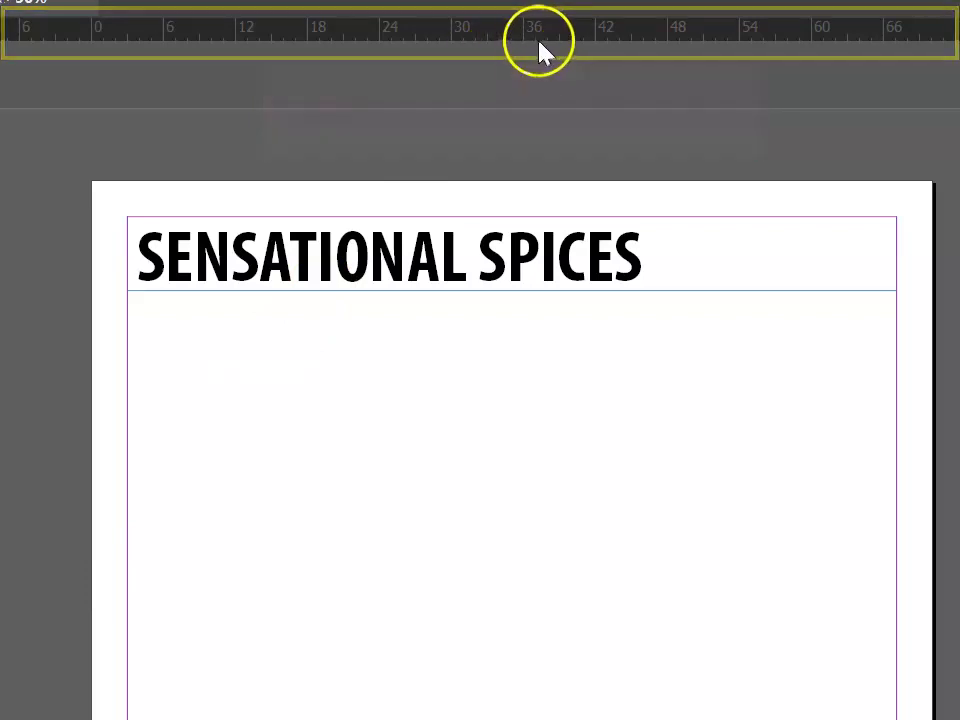
# Drag a horizontal ruler guide down to about 9p2, under the heading text
pyautogui.moveTo(550, 38); pyautogui.dragTo(547, 292)
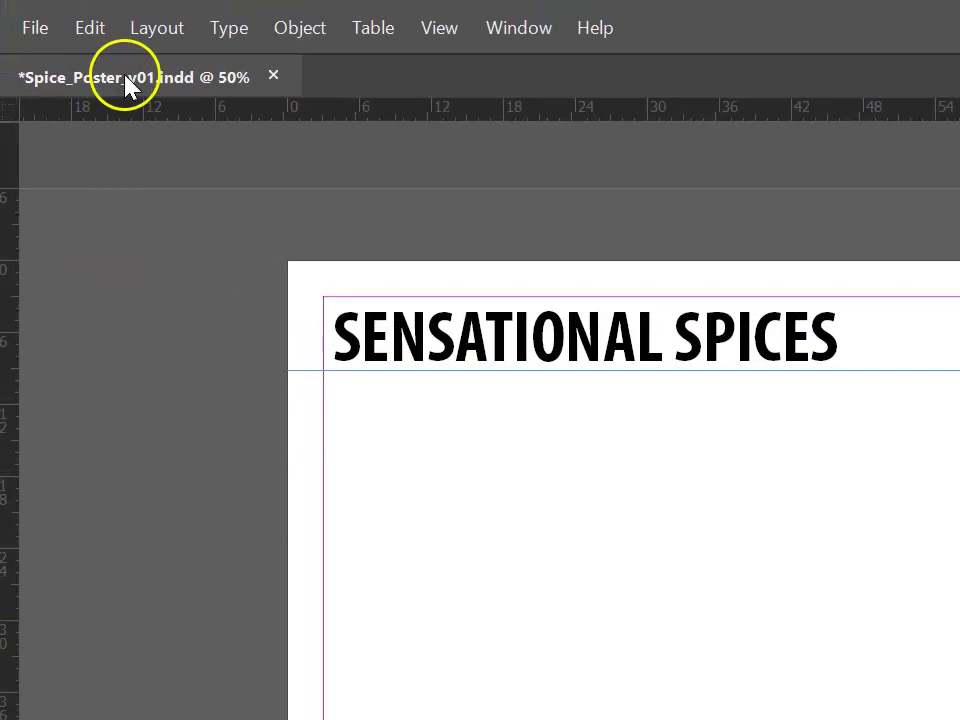
# In Margins and Columns, set 4 columns and settle the gutter back at 1p0 after testing values
pyautogui.click(155, 28)
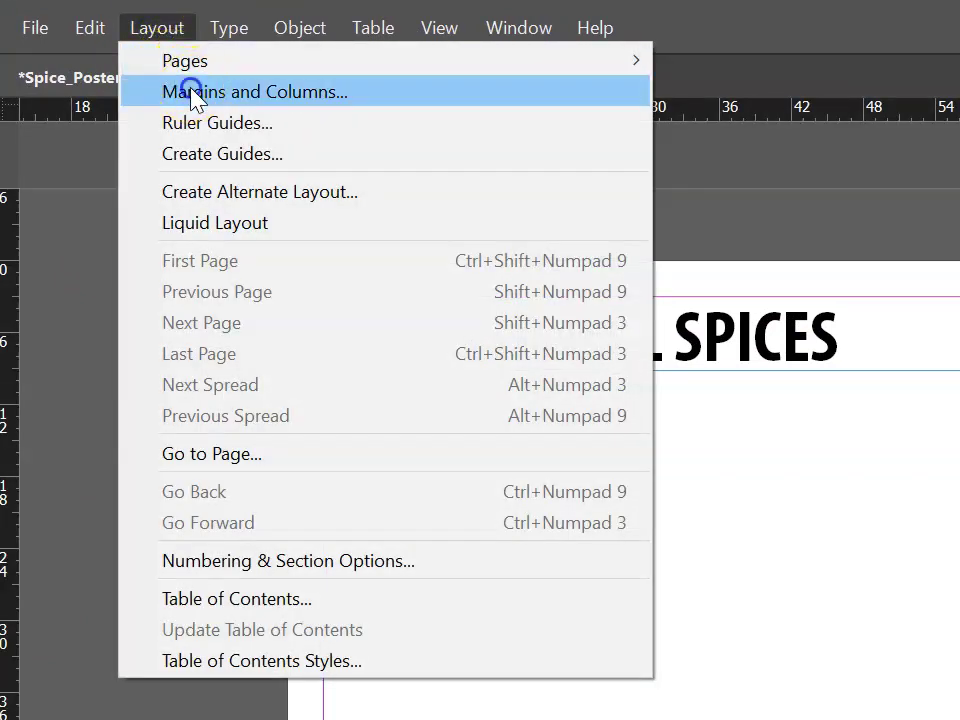
pyautogui.click(193, 96)
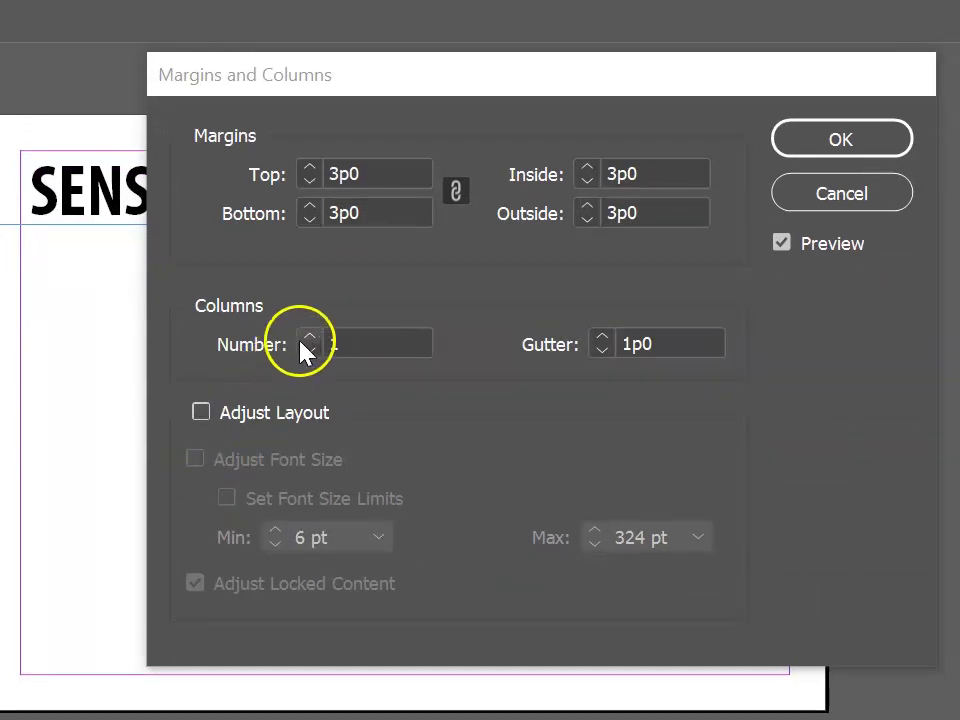
pyautogui.click(309, 337)
pyautogui.click(309, 337)
pyautogui.click(309, 337)
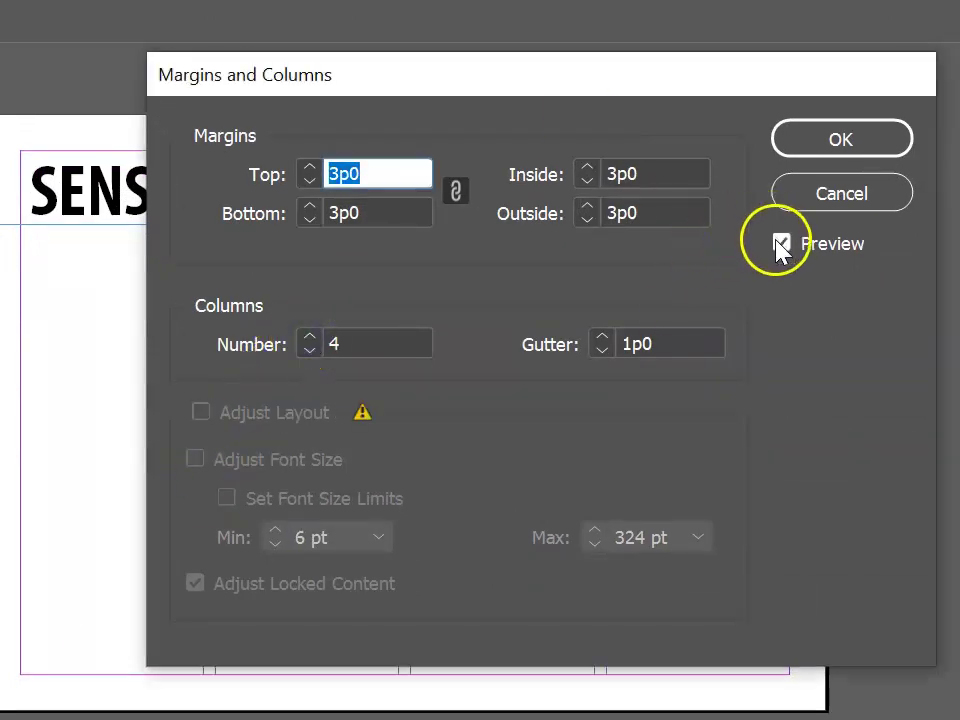
pyautogui.moveTo(641, 82)
pyautogui.mouseDown()
pyautogui.moveTo(800, 366)
pyautogui.moveTo(716, 158)
pyautogui.moveTo(749, 120)
pyautogui.mouseUp()
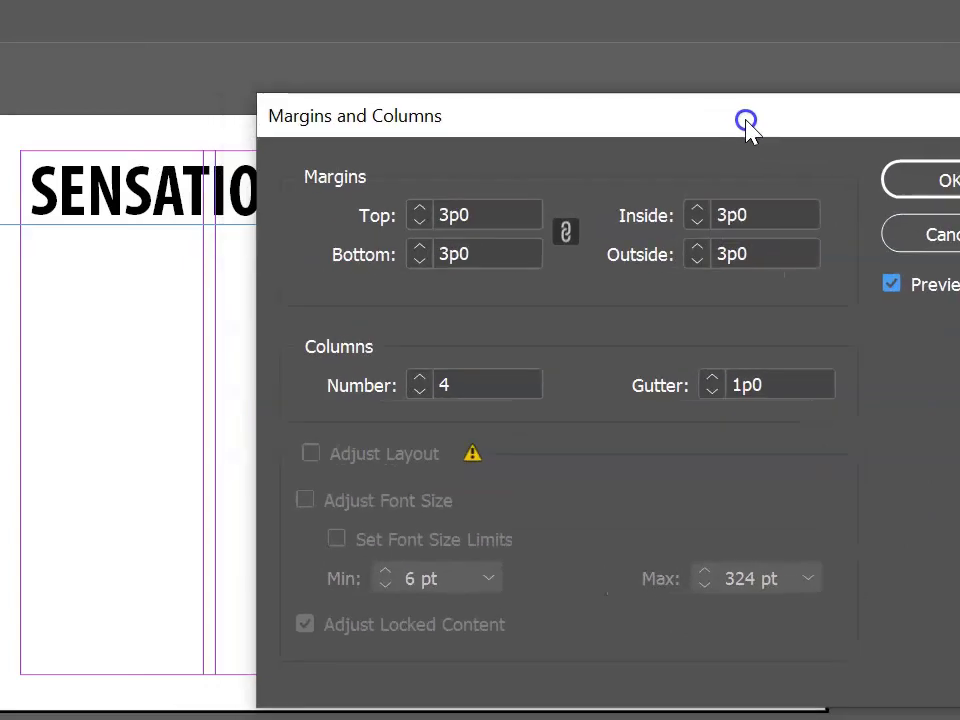
pyautogui.click(715, 392)
pyautogui.click(715, 392)
pyautogui.click(715, 392)
pyautogui.click(715, 392)
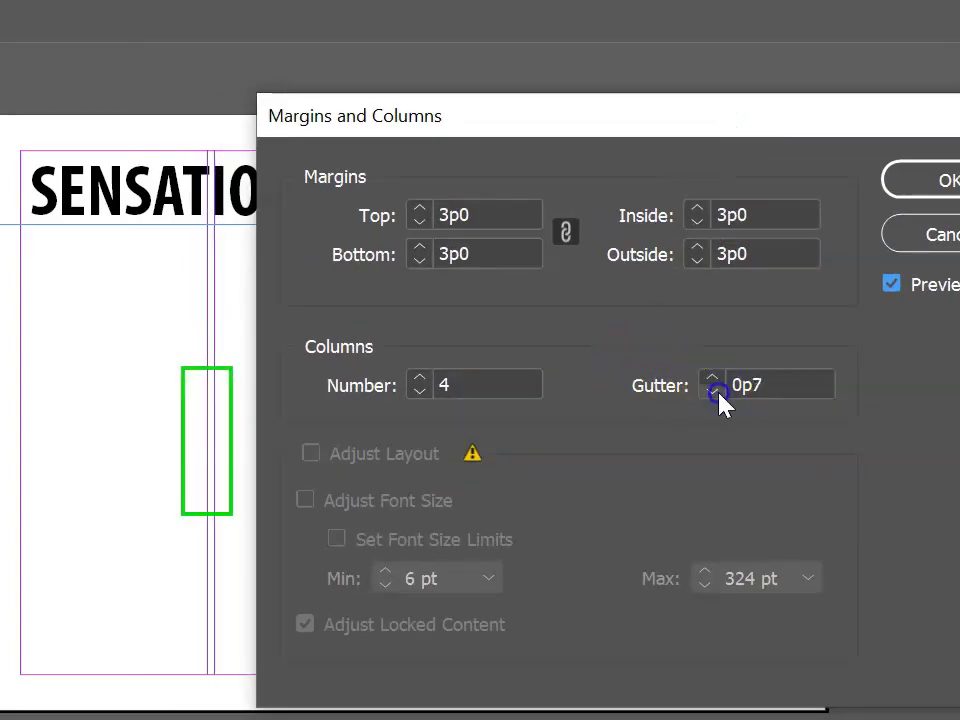
pyautogui.click(715, 392)
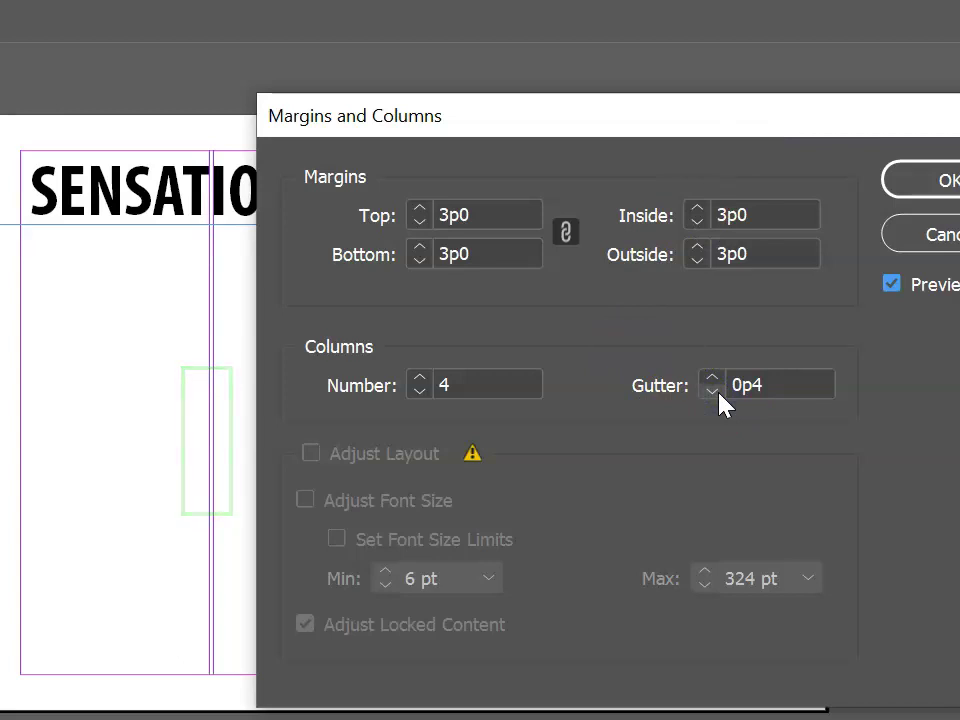
pyautogui.click(716, 379)
pyautogui.click(716, 379)
pyautogui.click(716, 379)
pyautogui.click(716, 379)
pyautogui.click(712, 379)
pyautogui.click(712, 379)
pyautogui.click(712, 379)
pyautogui.click(712, 379)
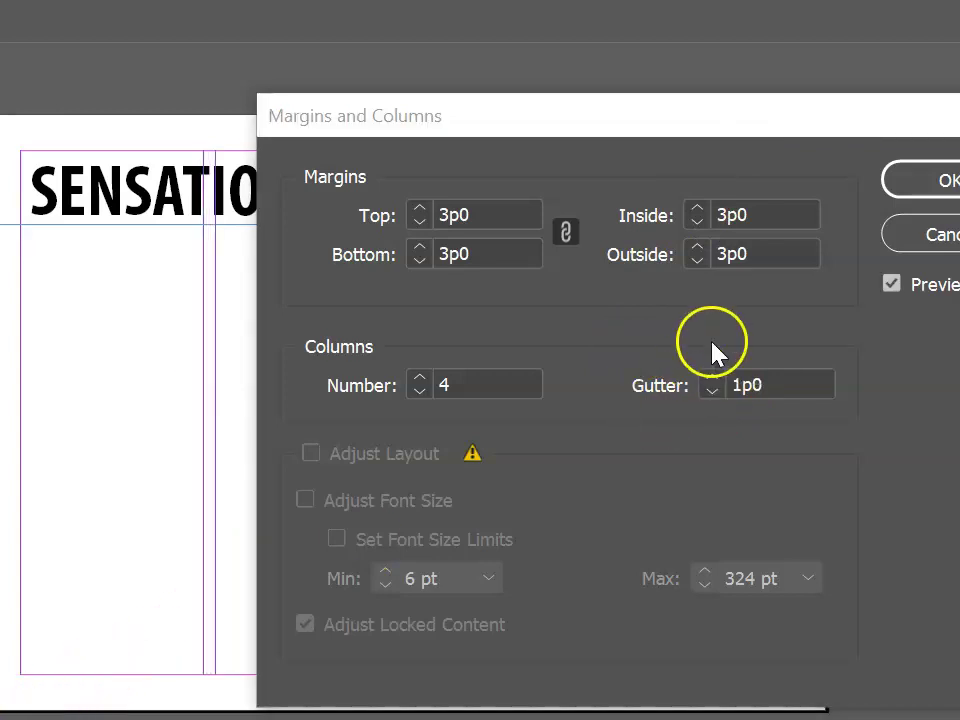
pyautogui.moveTo(818, 128); pyautogui.dragTo(711, 118)
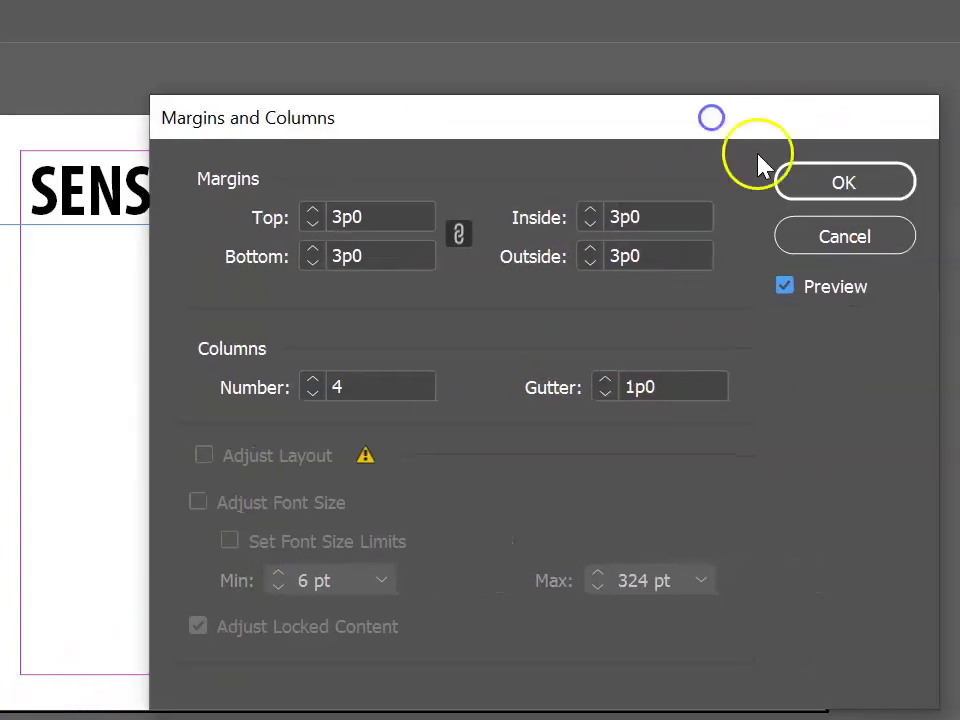
pyautogui.click(818, 194)
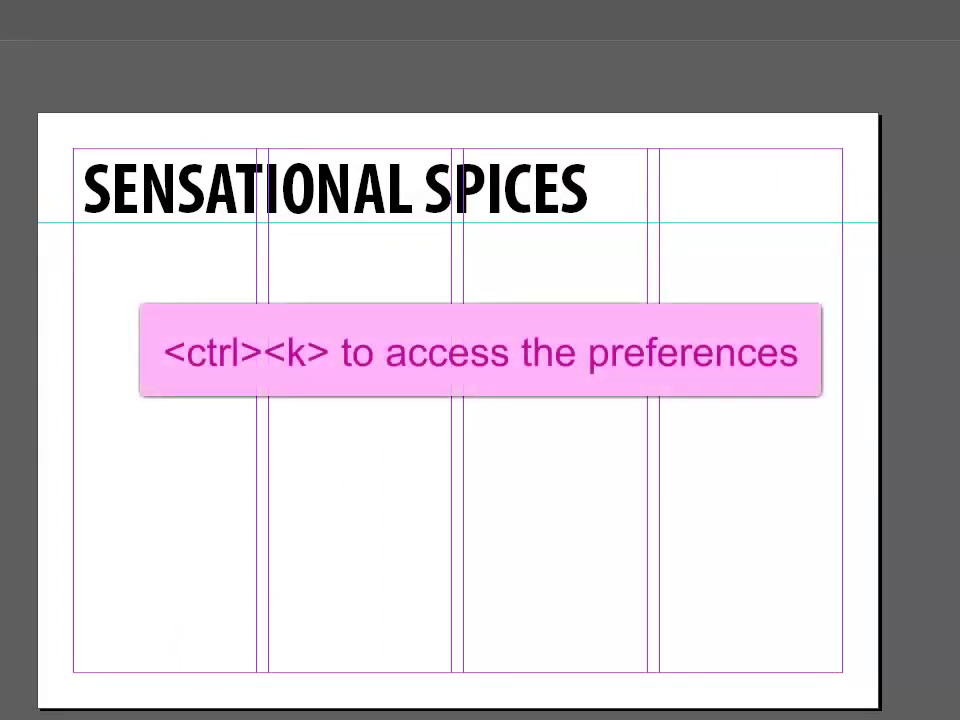
# Set Horizontal and Vertical ruler units to Millimeters under Units & Increments preferences
pyautogui.hotkey('ctrl', 'k')
pyautogui.click(130, 240)
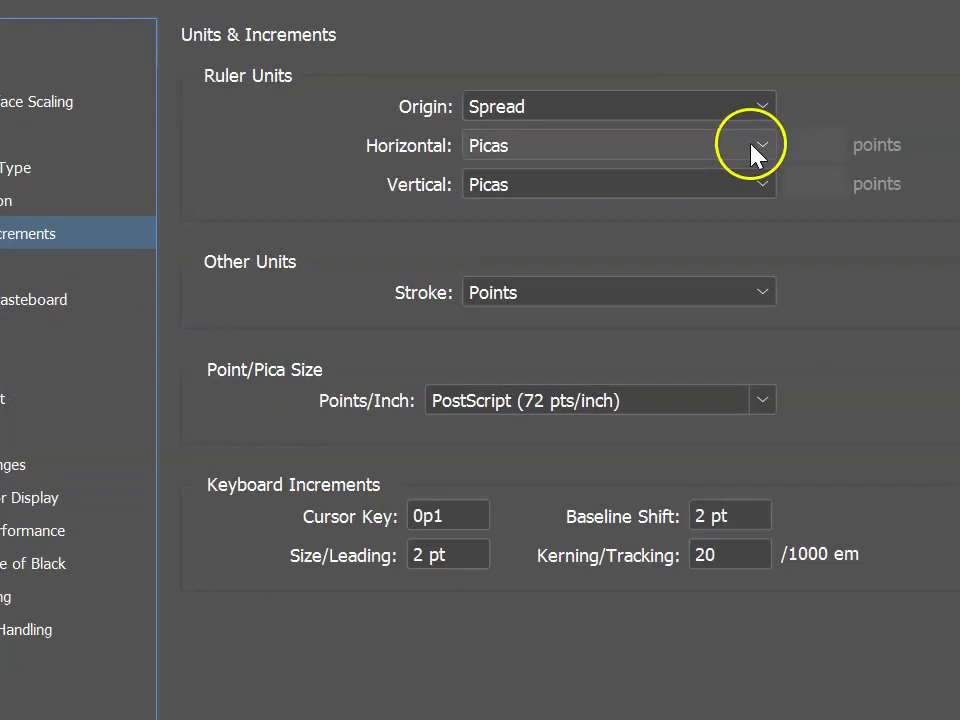
pyautogui.click(755, 146)
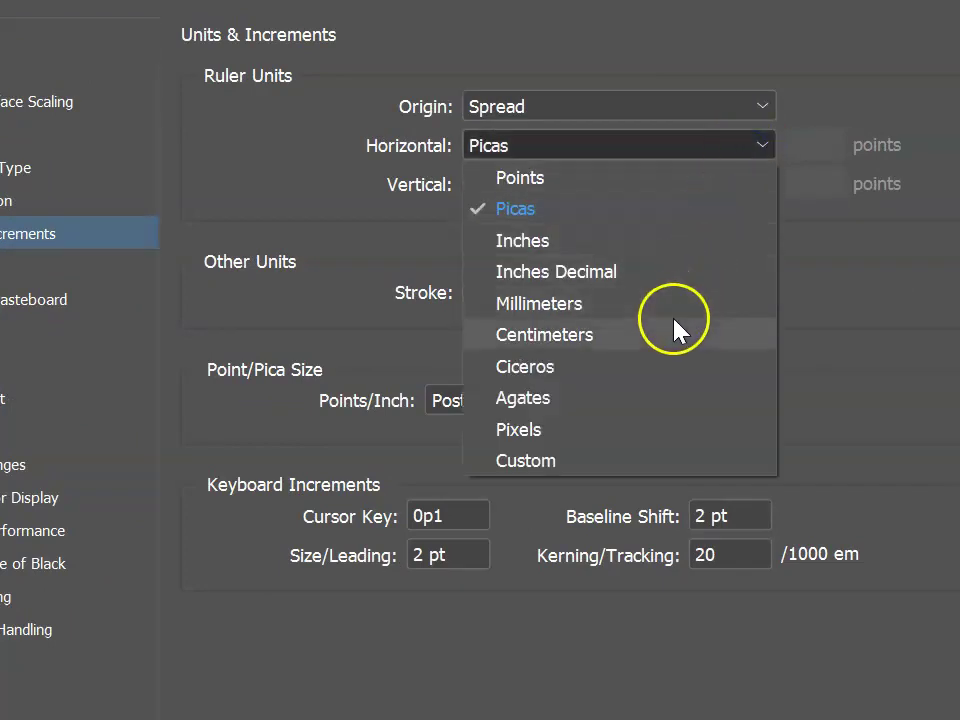
pyautogui.click(614, 306)
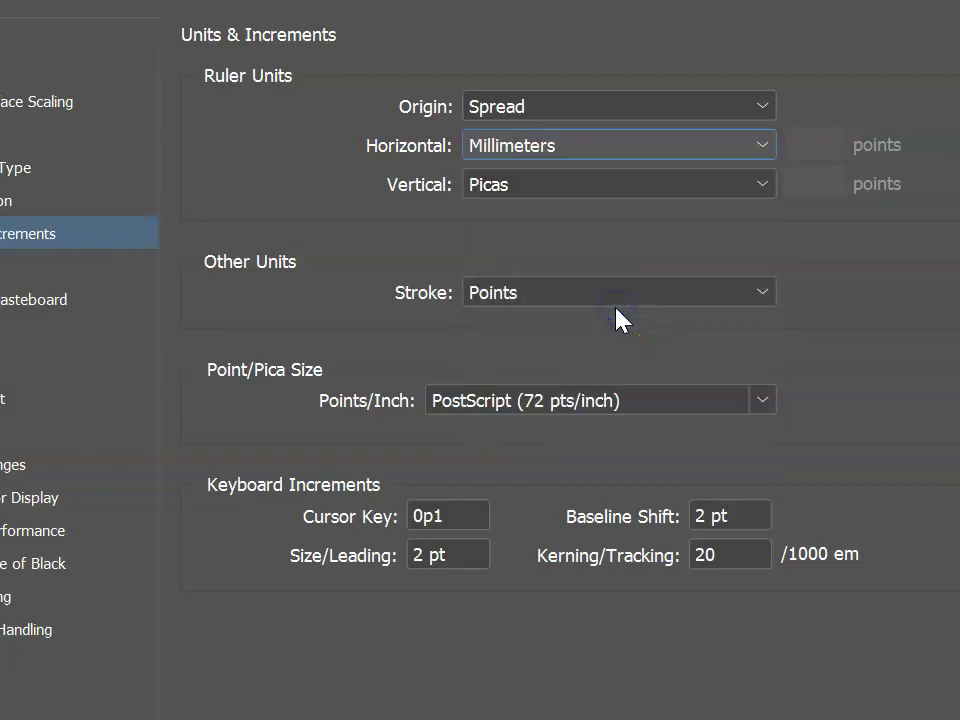
pyautogui.click(731, 184)
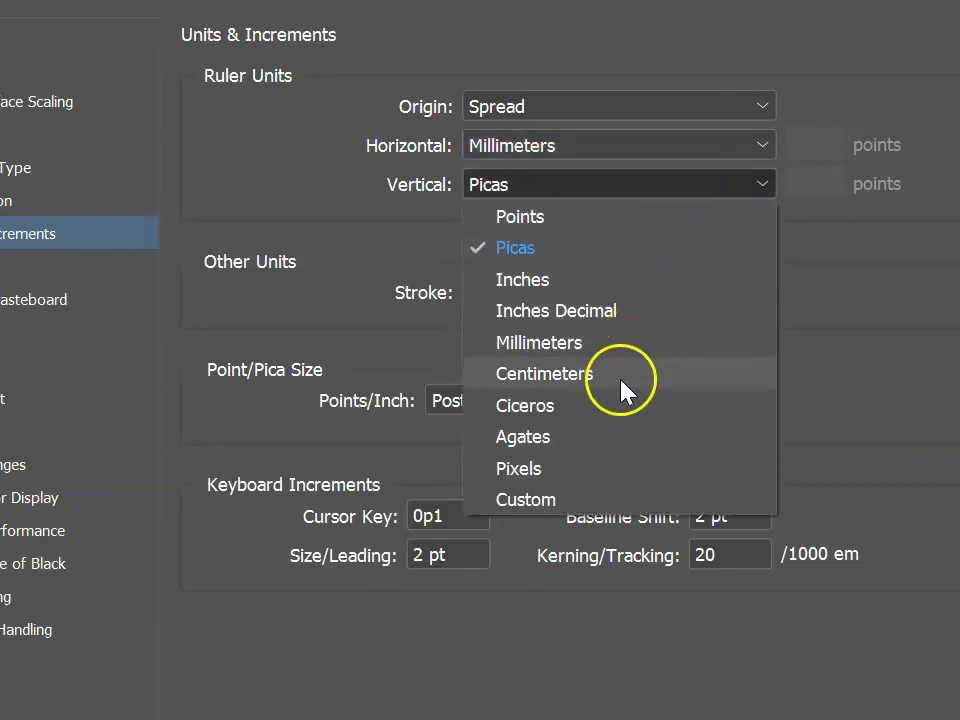
pyautogui.click(636, 348)
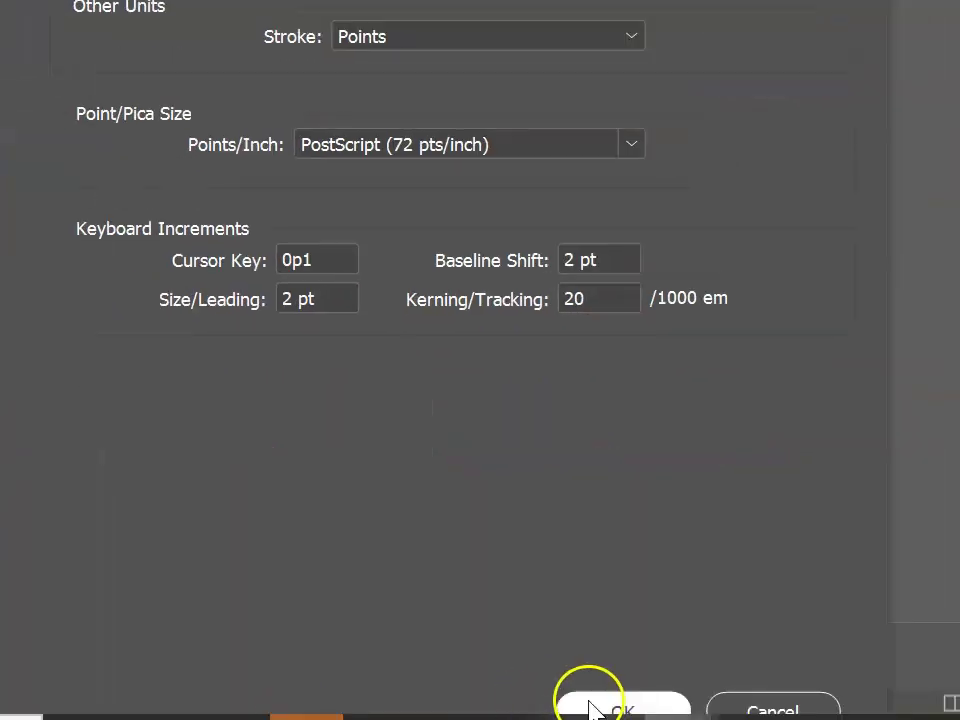
# Confirm the Preferences so the millimeter ruler units take effect
pyautogui.click(600, 706)
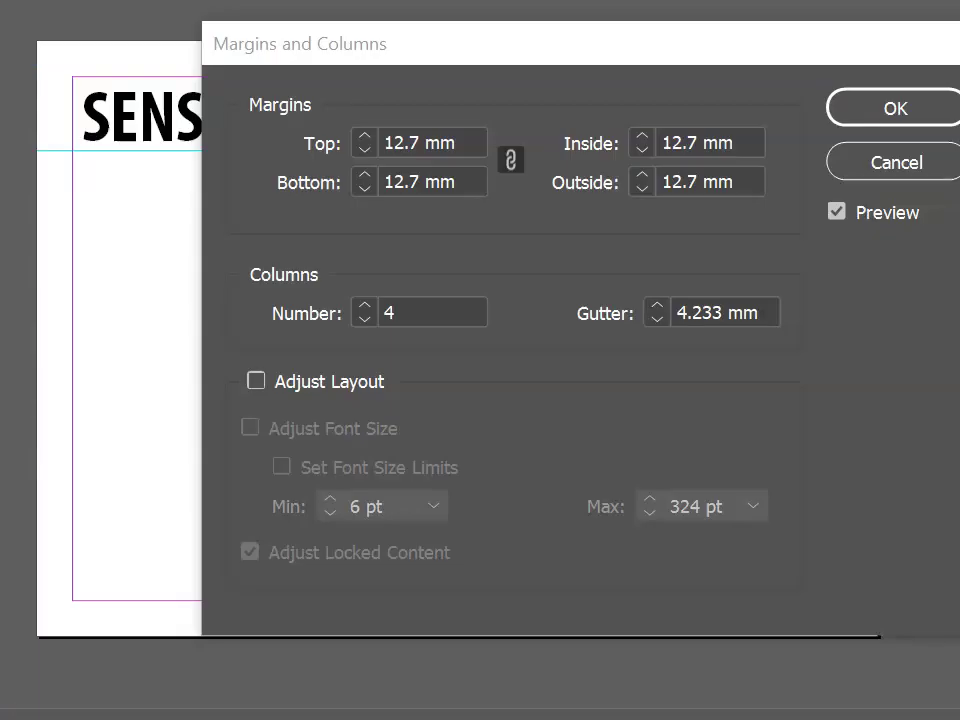